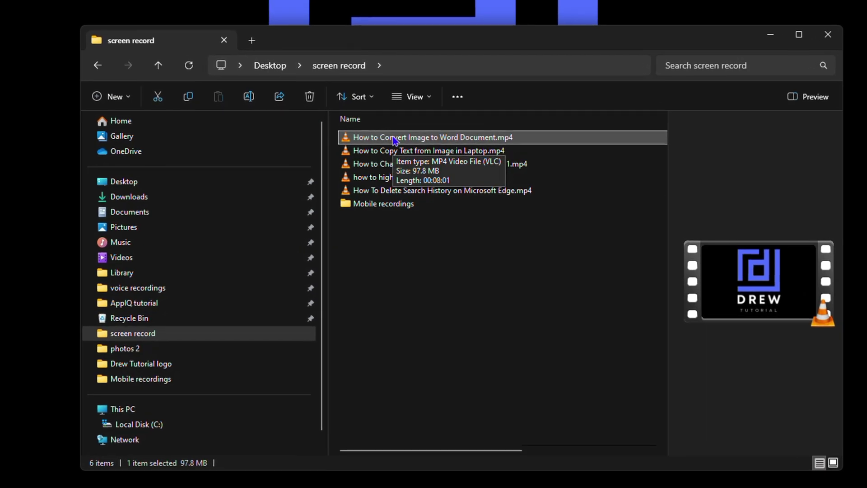
# - Open the context menu for How to Convert Image to Word Document.mp4 in the screen record folder
pyautogui.rightClick(395, 141)
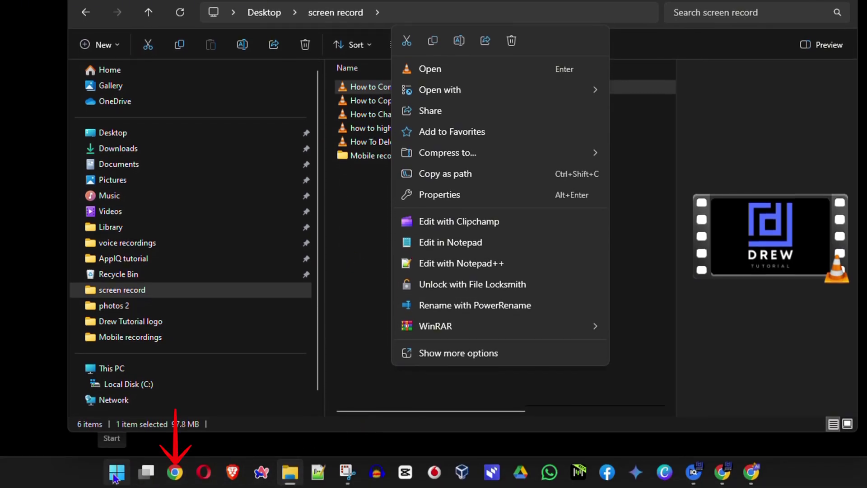
# - Search 'winrar download' and download WinRAR 7.01 English 64 bit from win-rar.com
pyautogui.click(176, 474)
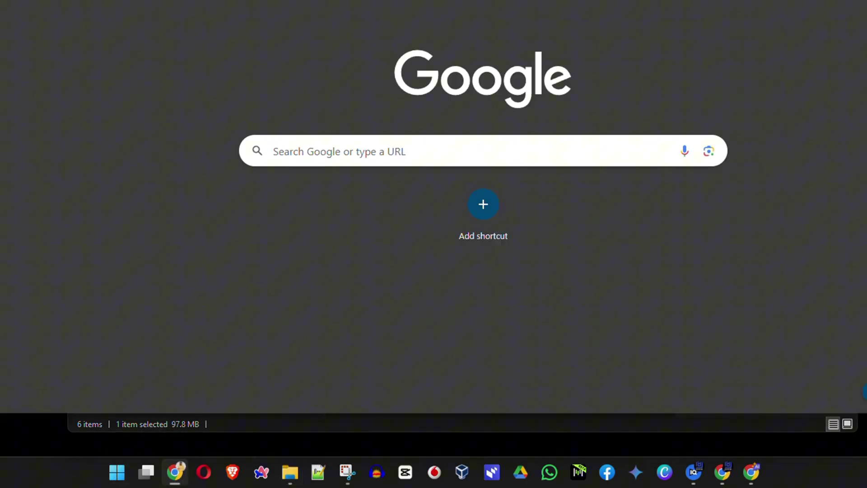
pyautogui.write('w')
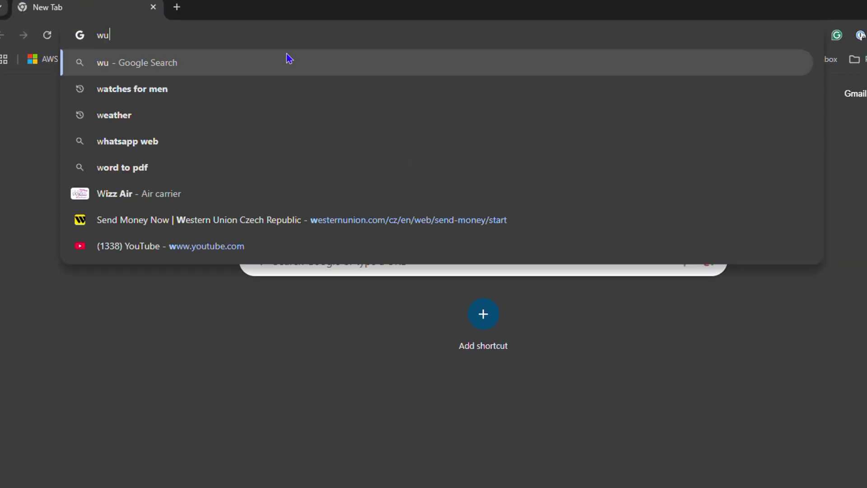
pyautogui.write('inrar')
pyautogui.press('Down')
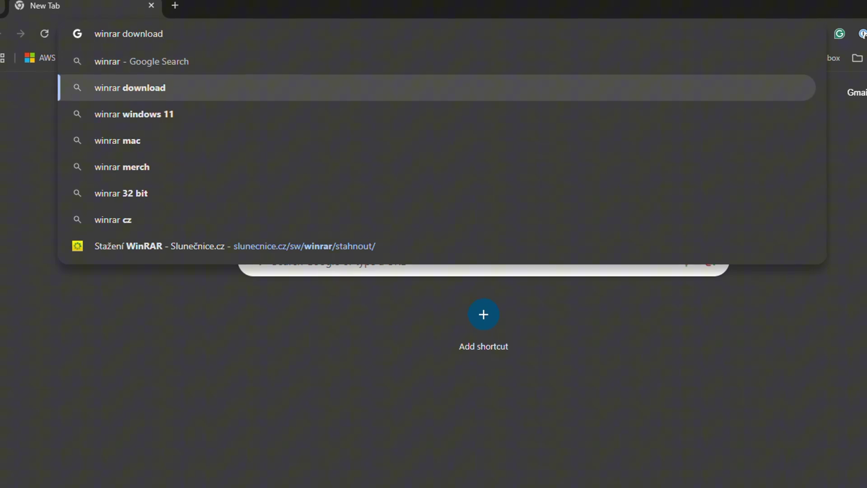
pyautogui.press('Return')
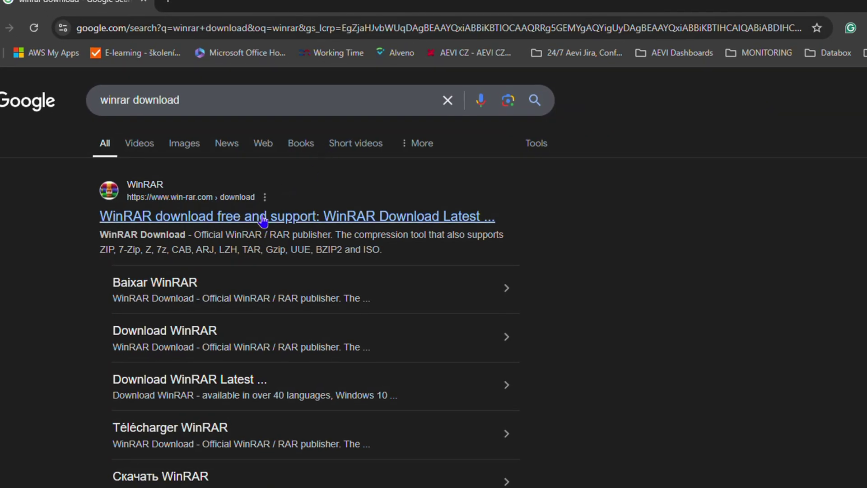
pyautogui.click(267, 217)
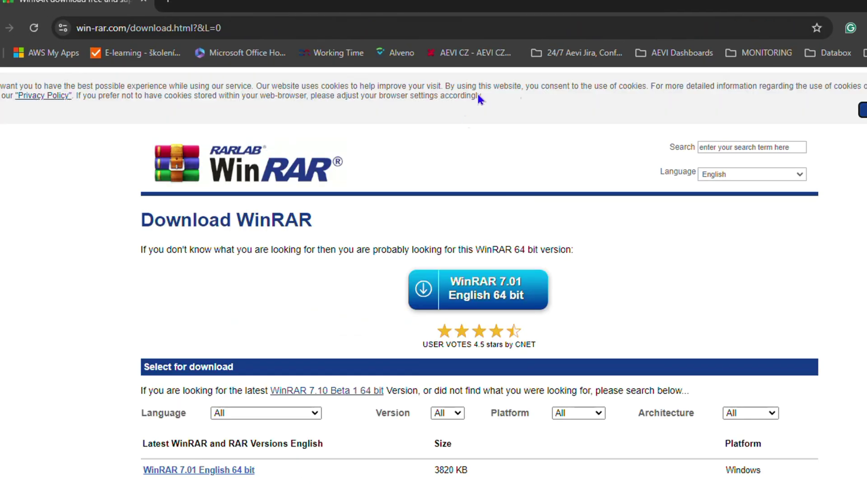
pyautogui.scroll(-2, 474, 190)
pyautogui.scroll(-2, 478, 210)
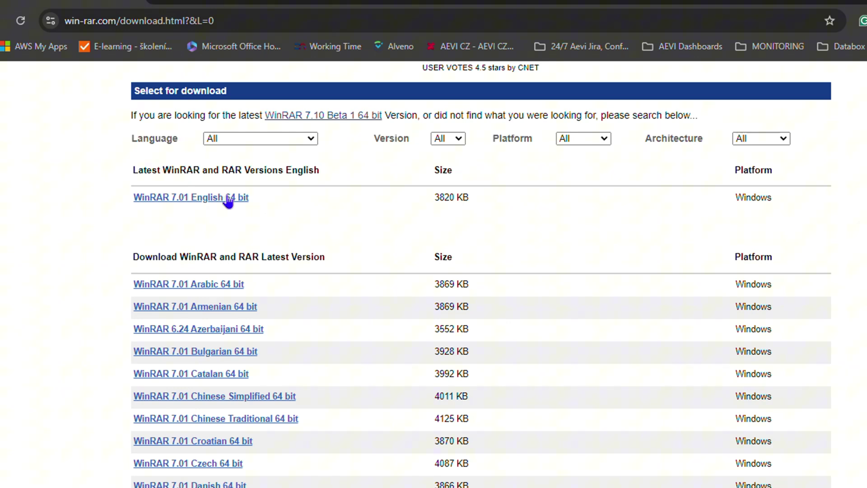
pyautogui.click(229, 202)
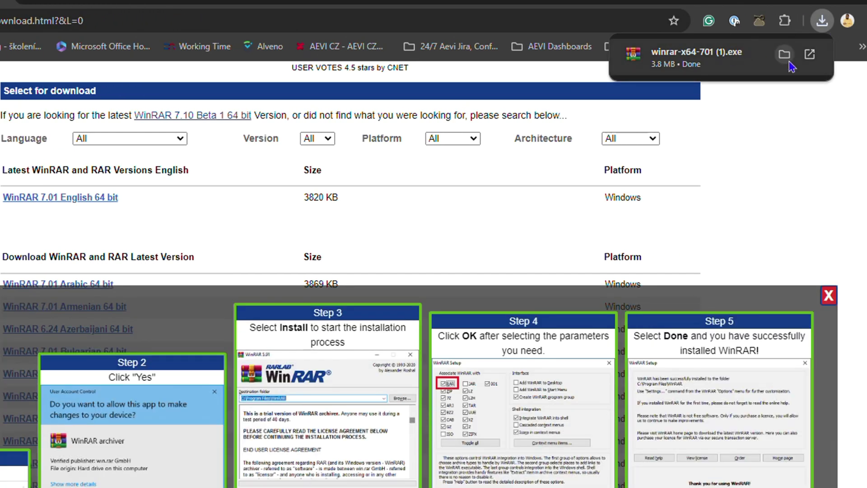
pyautogui.click(785, 58)
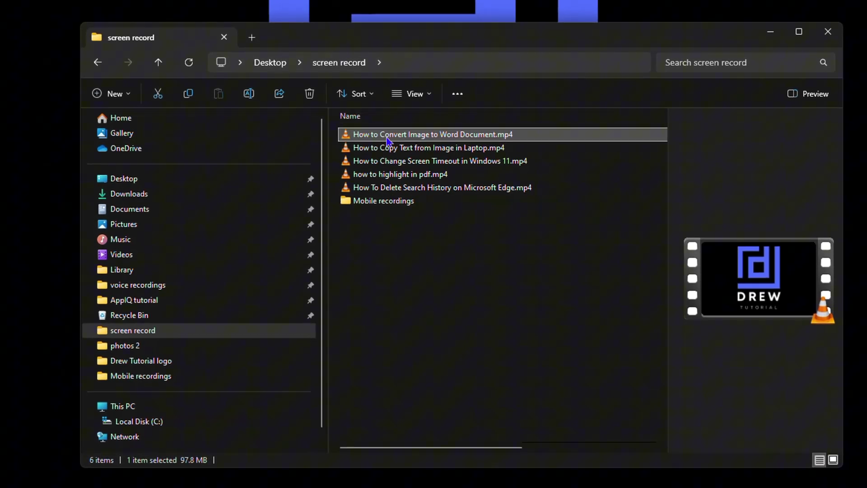
# - Start a RAR archive of the video, split into 20 MB volumes
pyautogui.rightClick(388, 139)
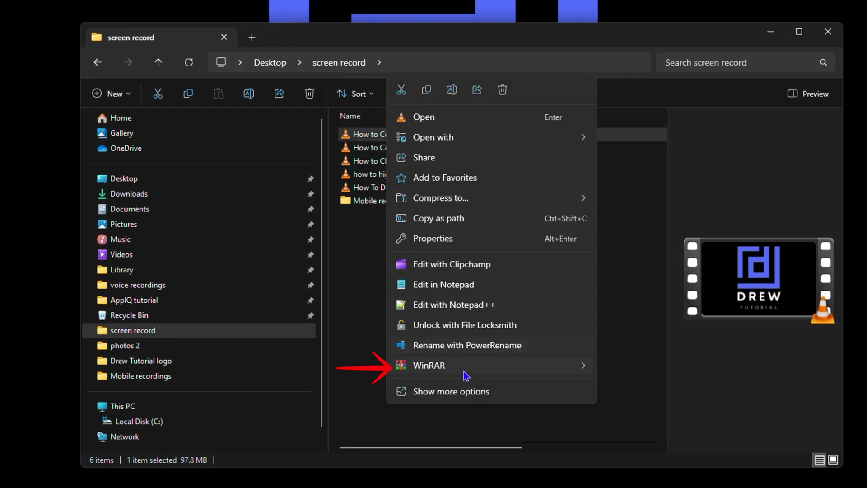
pyautogui.moveTo(429, 372)
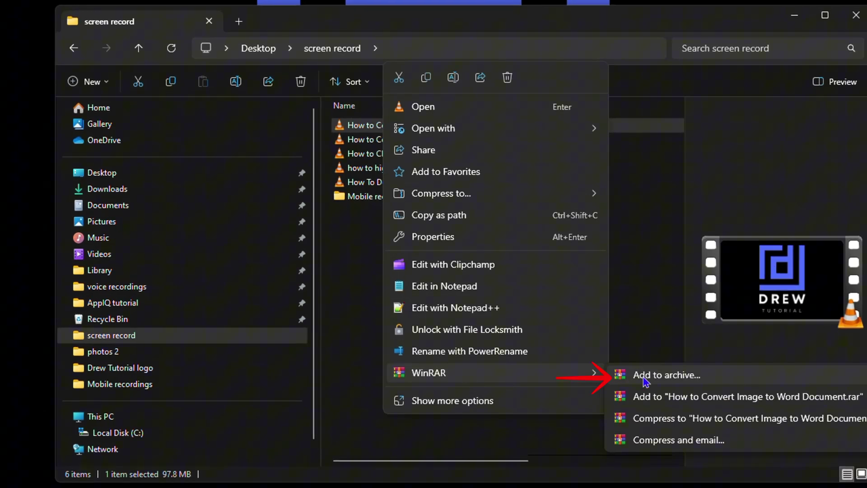
pyautogui.click(645, 377)
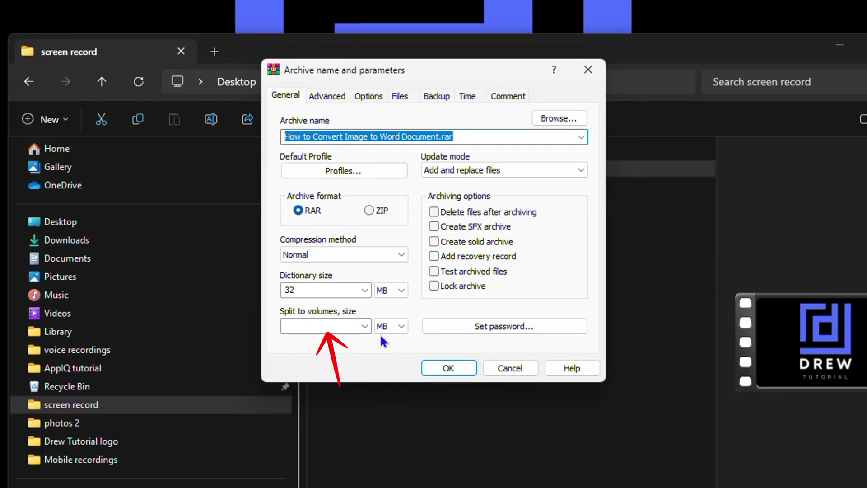
pyautogui.click(391, 327)
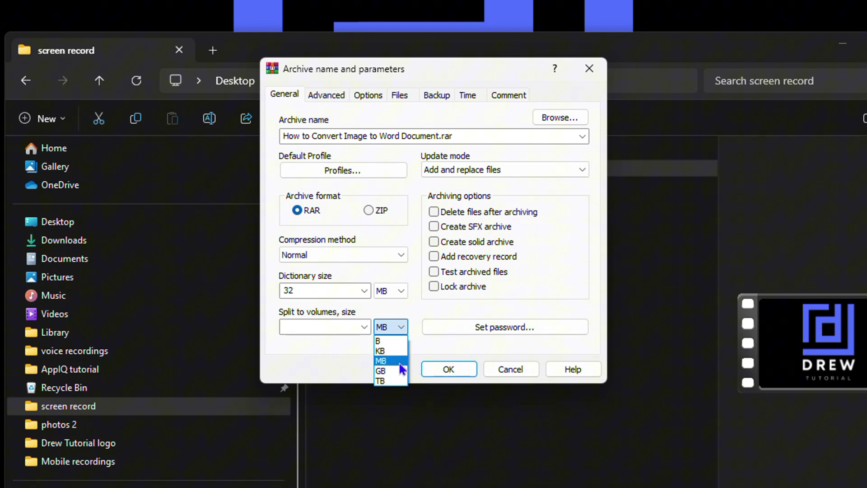
pyautogui.click(264, 327)
pyautogui.write('20')
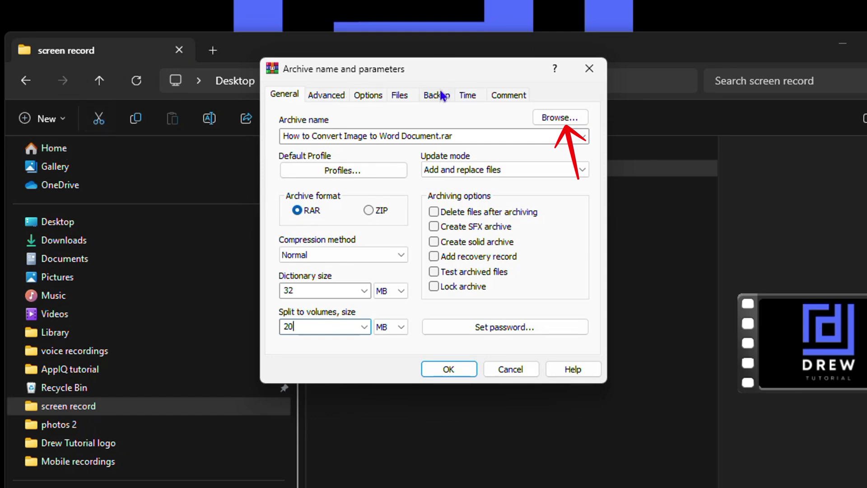
# - Change the archive's save location from the screen record folder to the Desktop
pyautogui.click(562, 119)
pyautogui.click(198, 213)
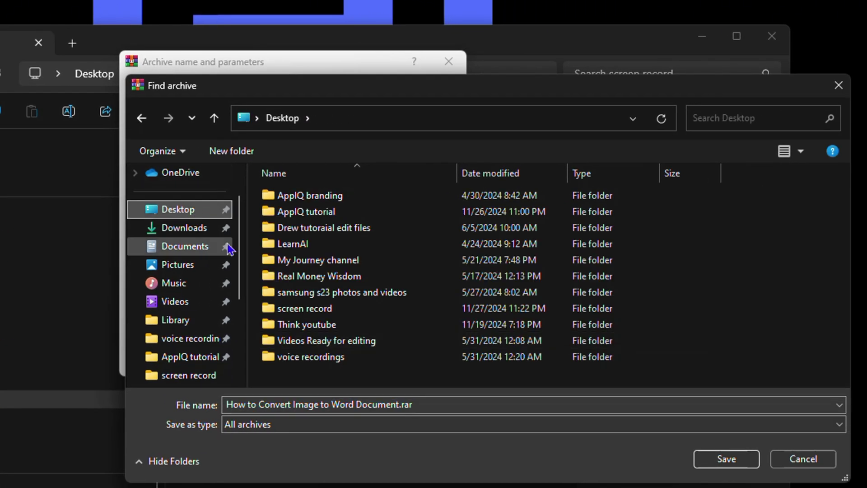
pyautogui.click(725, 459)
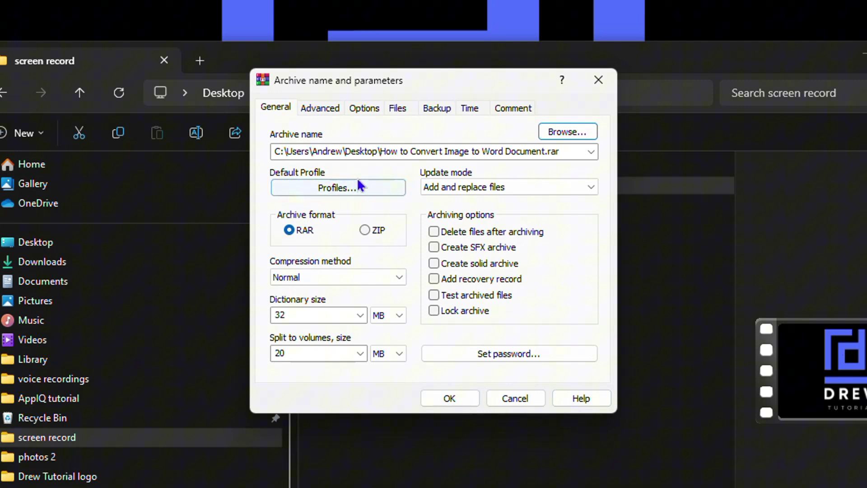
# - Confirm the archive settings so WinRAR writes the 20 MB volumes to the Desktop
pyautogui.click(447, 398)
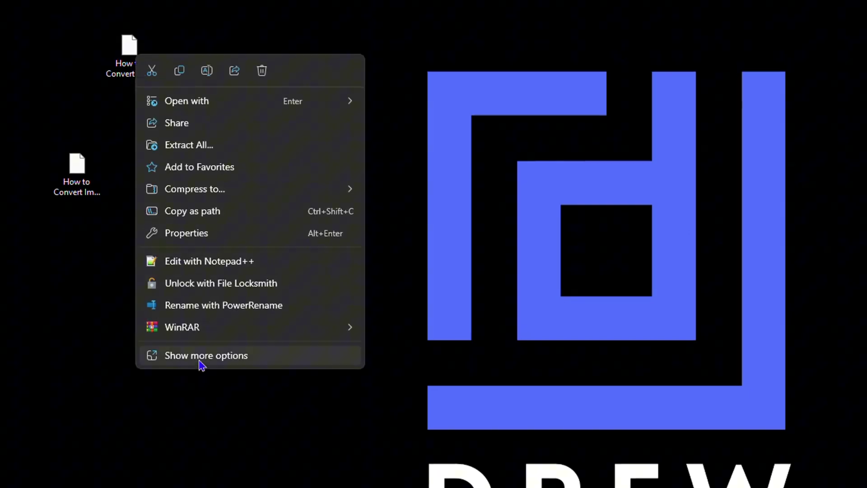
# - Confirm in Properties that part1 and part2 are each 20.0 MB
pyautogui.click(193, 234)
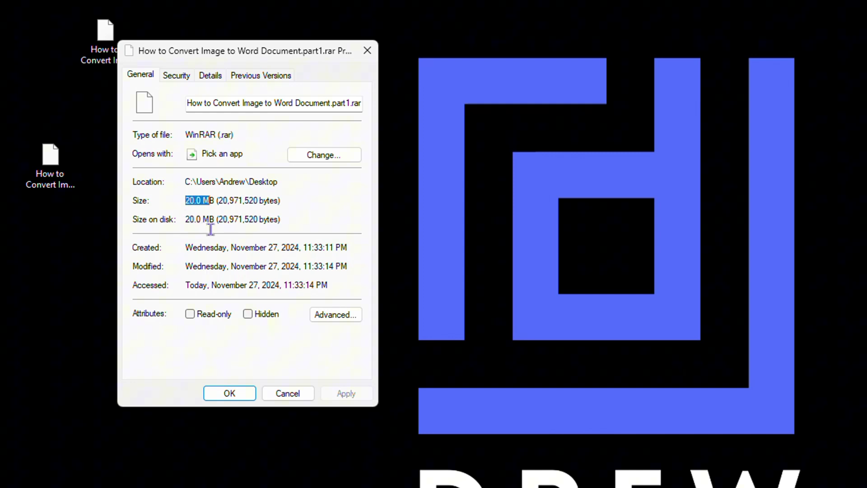
pyautogui.click(367, 51)
pyautogui.rightClick(162, 176)
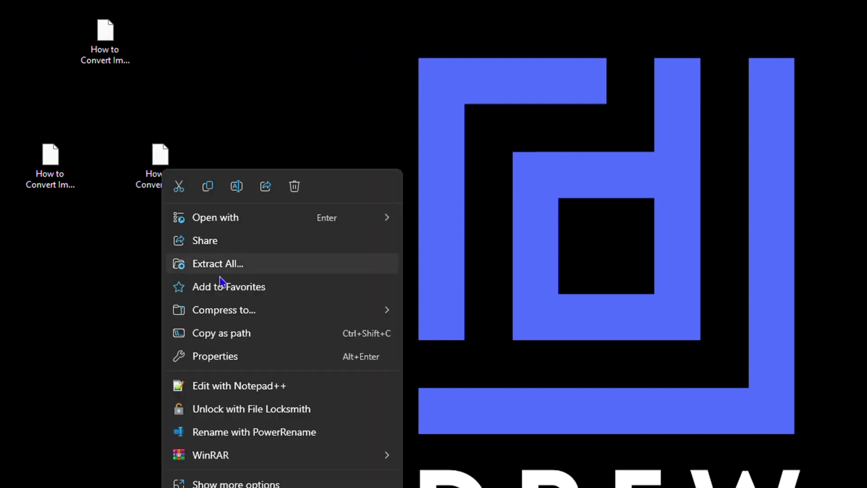
pyautogui.click(230, 357)
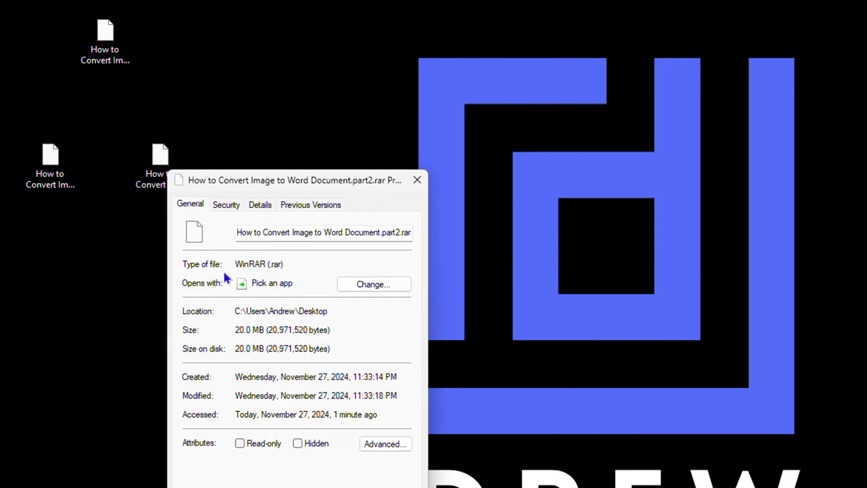
pyautogui.click(418, 180)
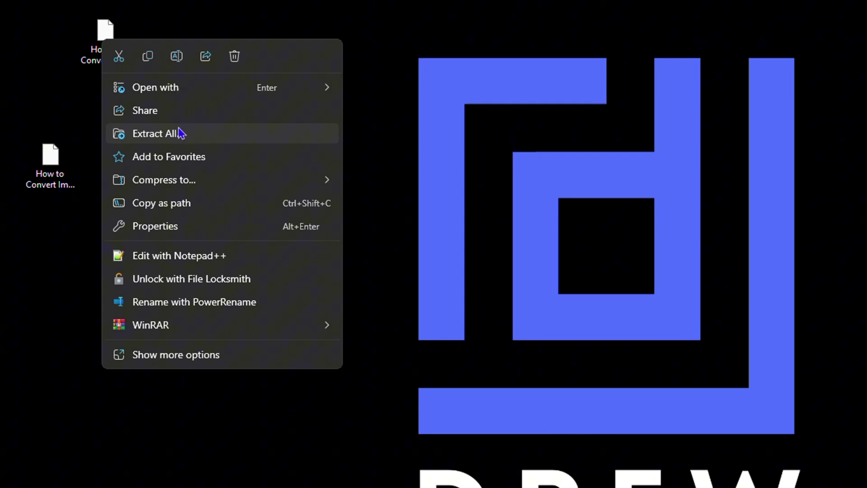
pyautogui.moveTo(150, 325)
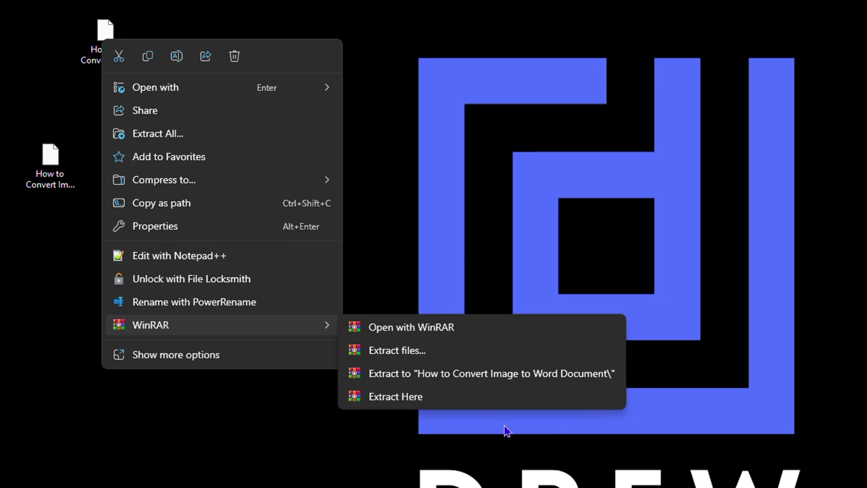
# - Extract the volumes onto the Desktop and select the restored How to Convert Image to Word Document.mp4
pyautogui.click(413, 402)
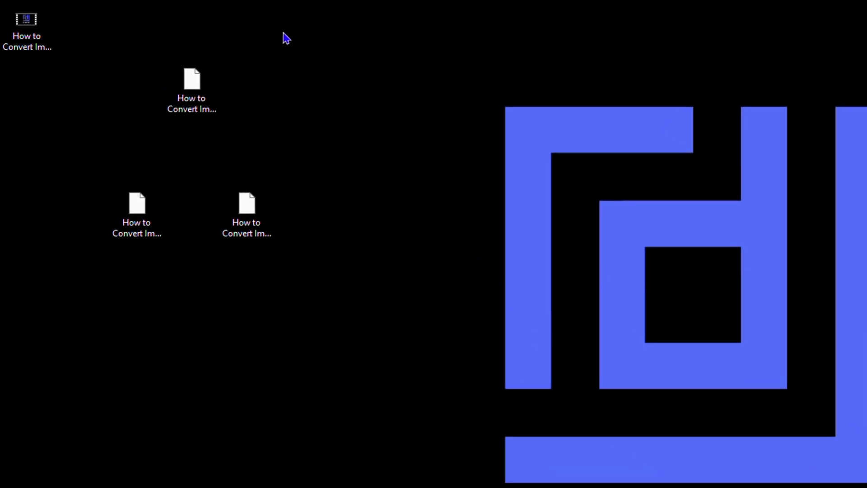
pyautogui.click(38, 53)
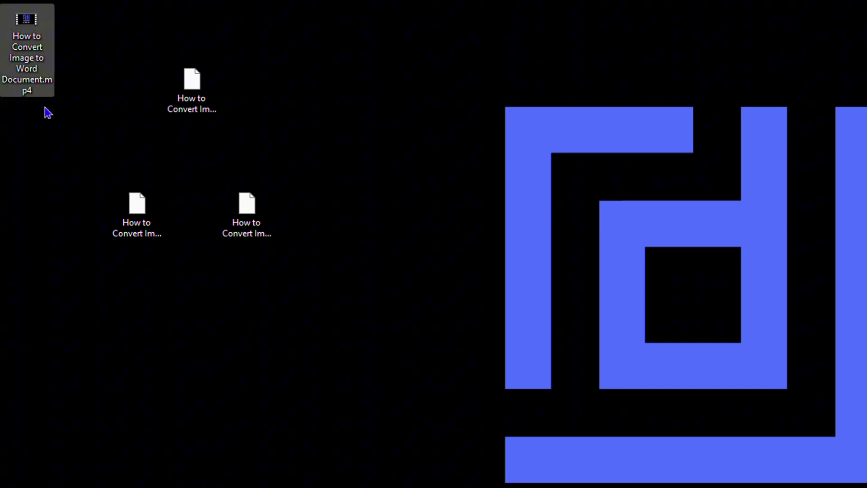